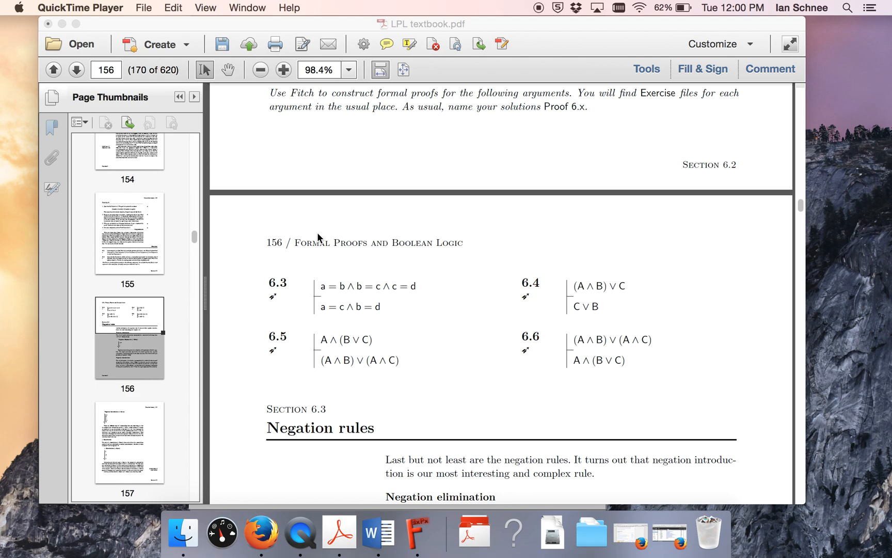
Review Exercise 6.4 in the textbook (premise (A ∧ B) ∨ C, goal C ∨ B) and bring its proof forward.
left_click(538, 286)
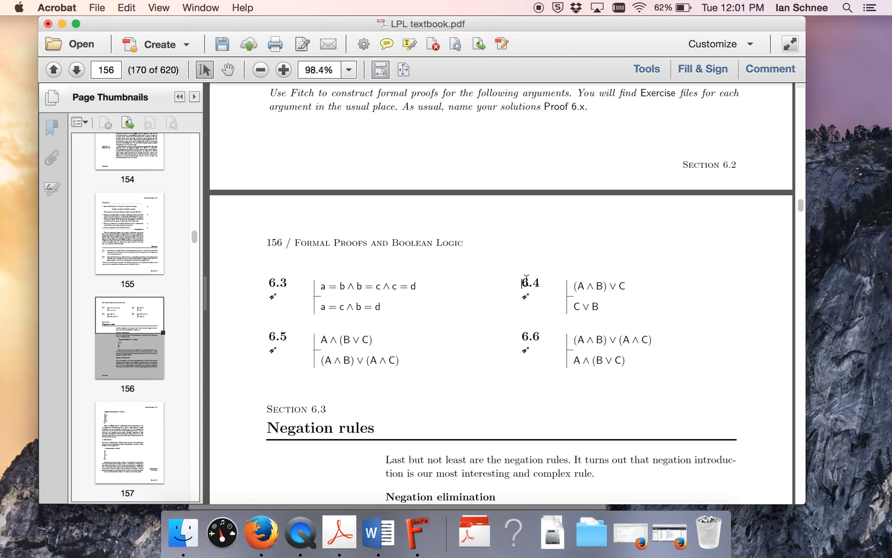
left_click_drag(522, 282, 547, 288)
left_click(572, 287)
mouse_move(573, 287)
left_mouse_down()
mouse_move(608, 288)
mouse_move(584, 309)
left_mouse_up()
left_click(604, 307)
left_click_drag(140, 25, 134, 47)
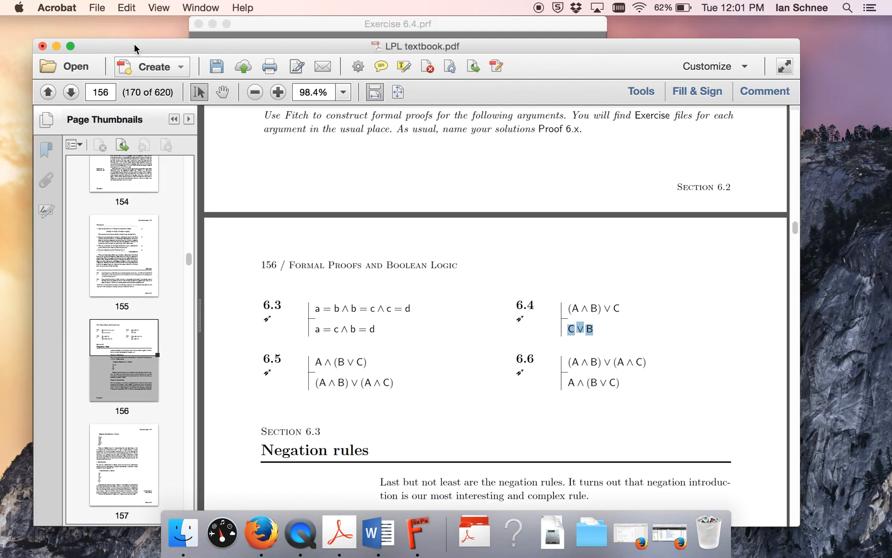
left_click(265, 31)
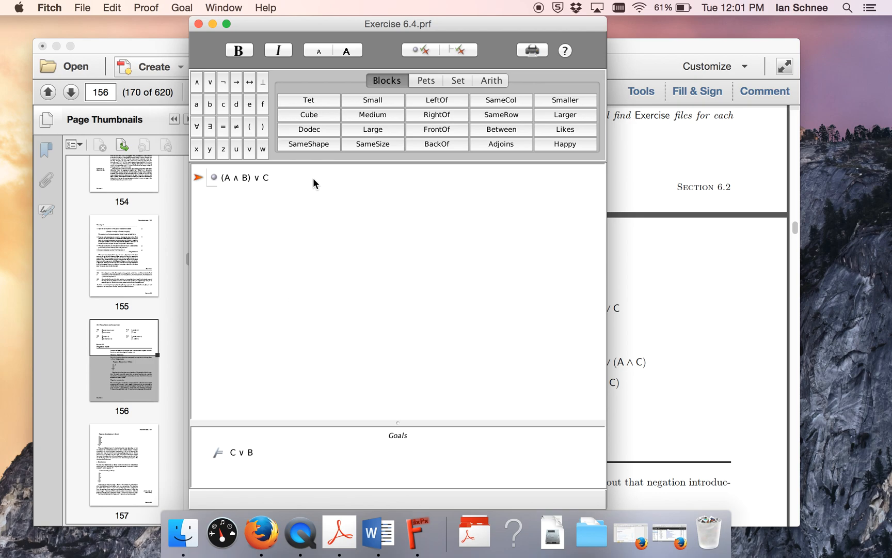
Dismiss the Open dialog unused and add an empty step after the premise (A ∧ B) ∨ C.
key("super+o")
scroll(577, 248, "down", 10)
scroll(577, 244, "down", 5)
scroll(577, 243, "down", 1)
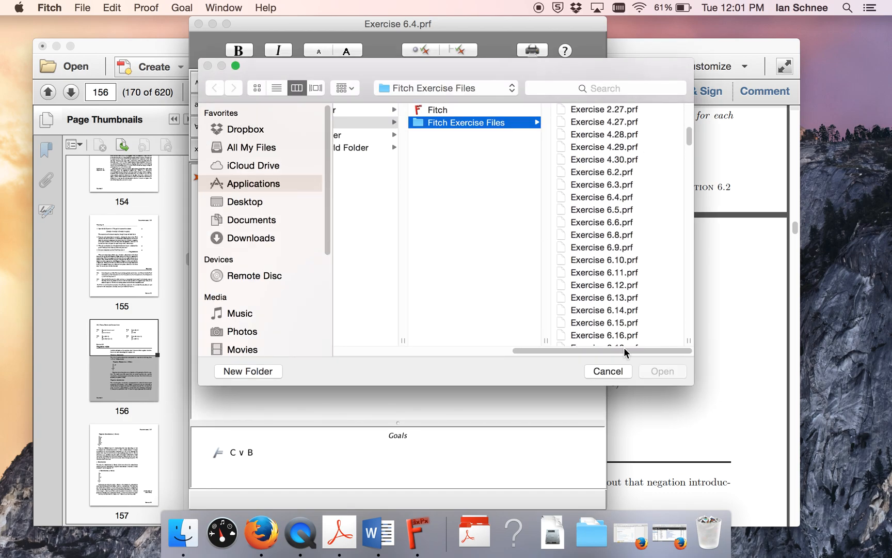
left_click(603, 371)
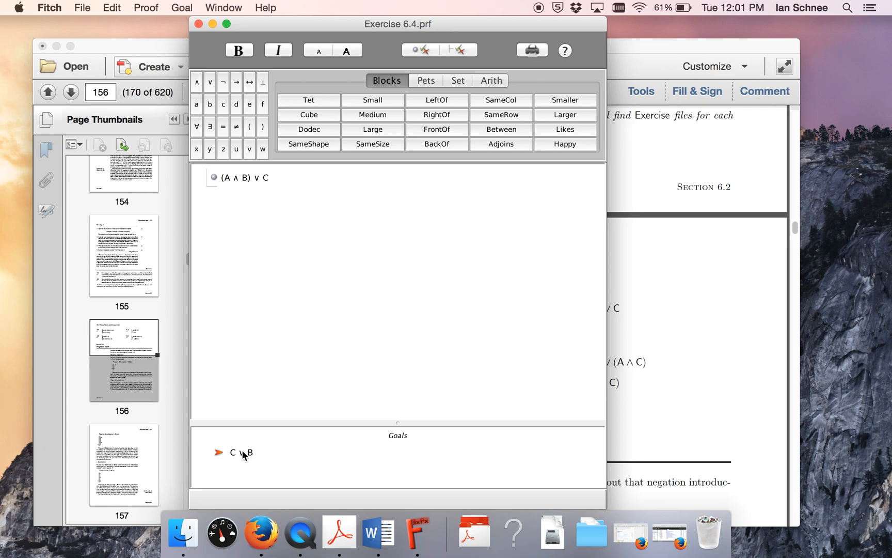
left_click(229, 178)
key("super+a")
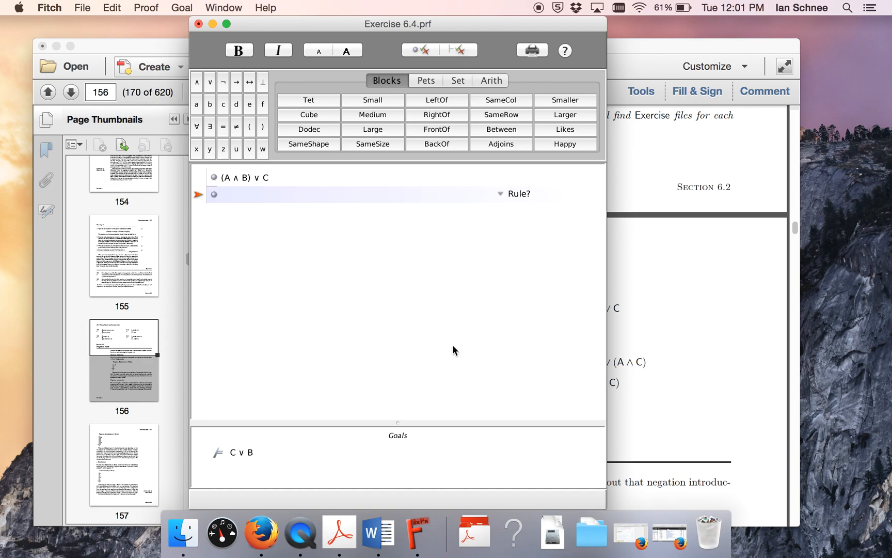
Build the first case subproof assuming A∧B with two empty steps, then end it with an outer step.
left_click(256, 177)
left_click(256, 176)
left_click(255, 177)
key("super+p")
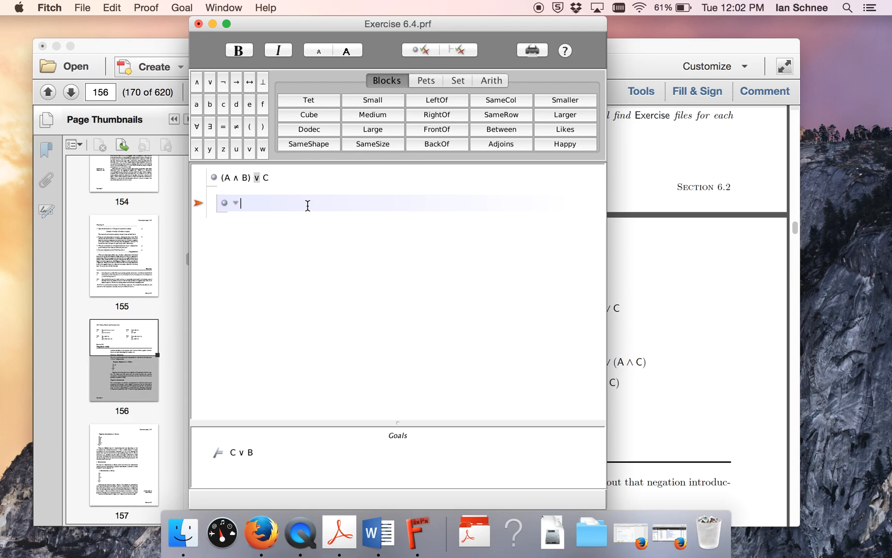
left_click(147, 7)
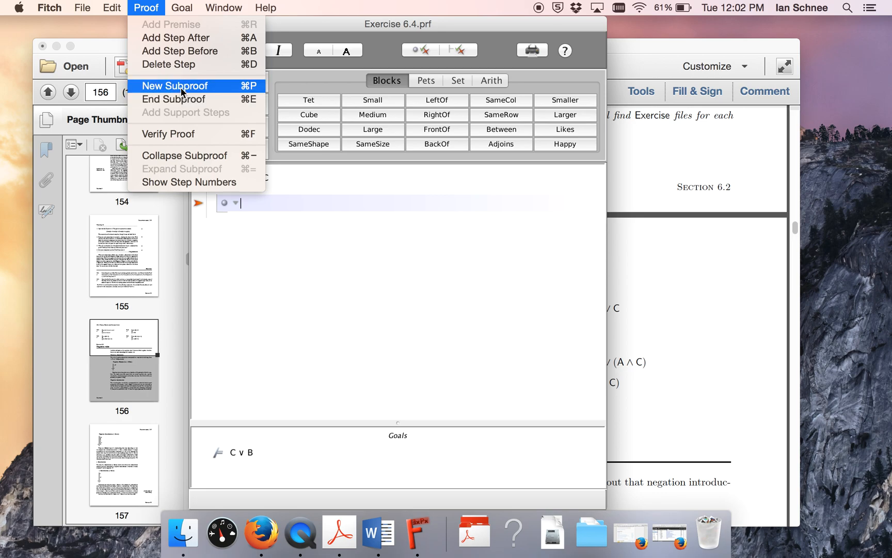
left_click(251, 205)
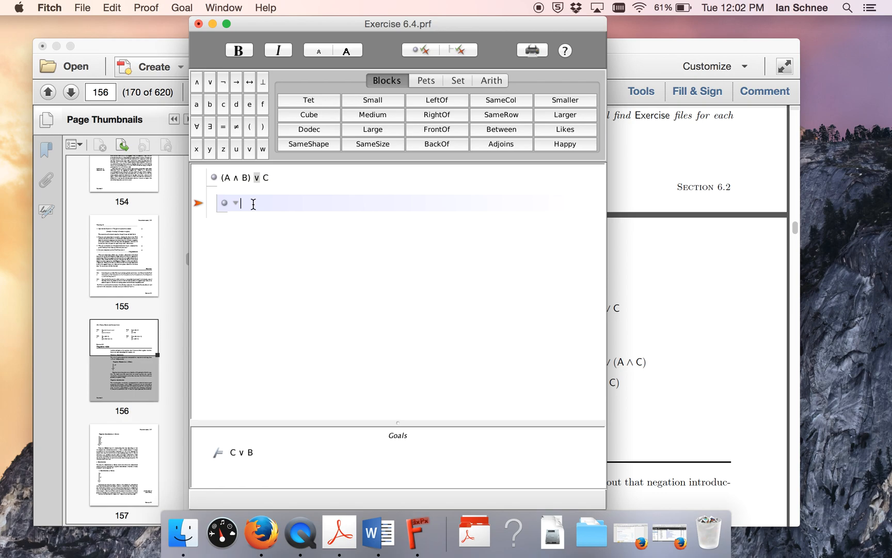
type("A∧")
type("B")
key("ctrl+a")
key("super+a")
key("super+e")
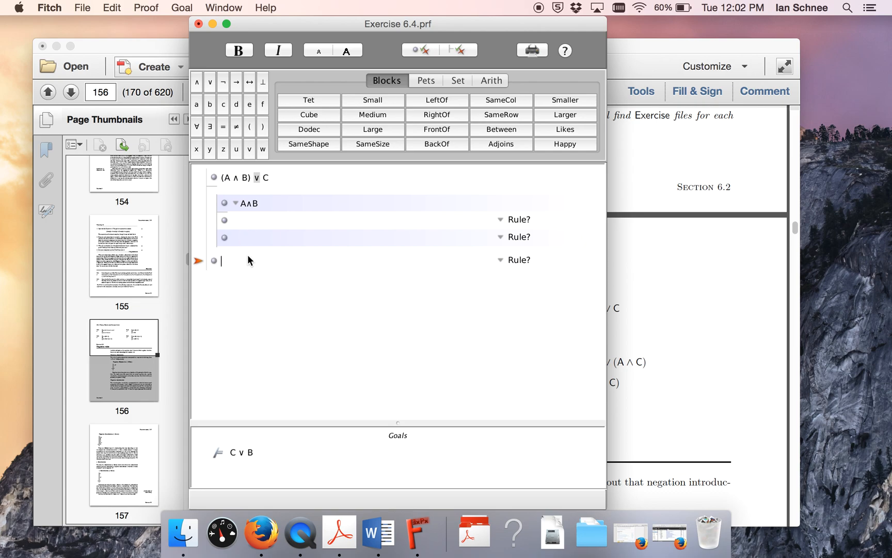
Build the second case subproof assuming C with two empty steps and enter C∨B as the final outer step.
key("super+p")
key("super+shift+a")
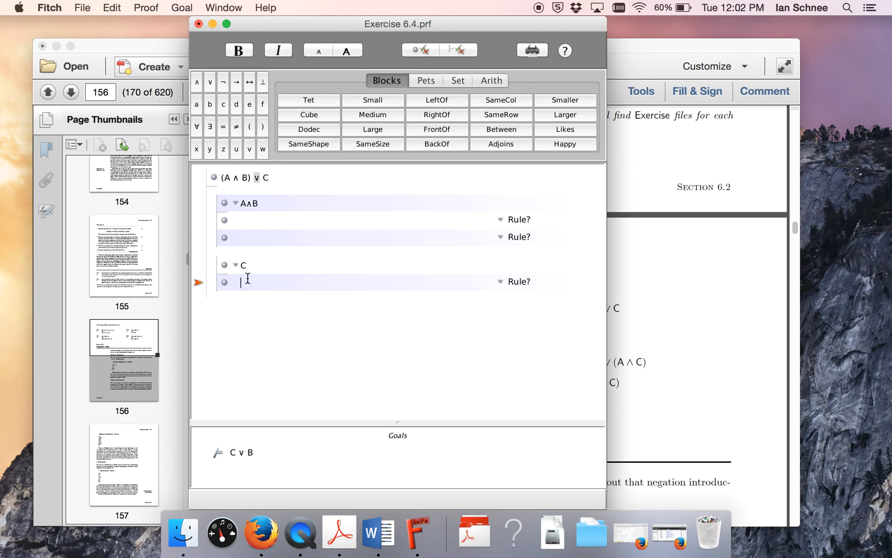
key("super+shift+a")
key("super+shift+e")
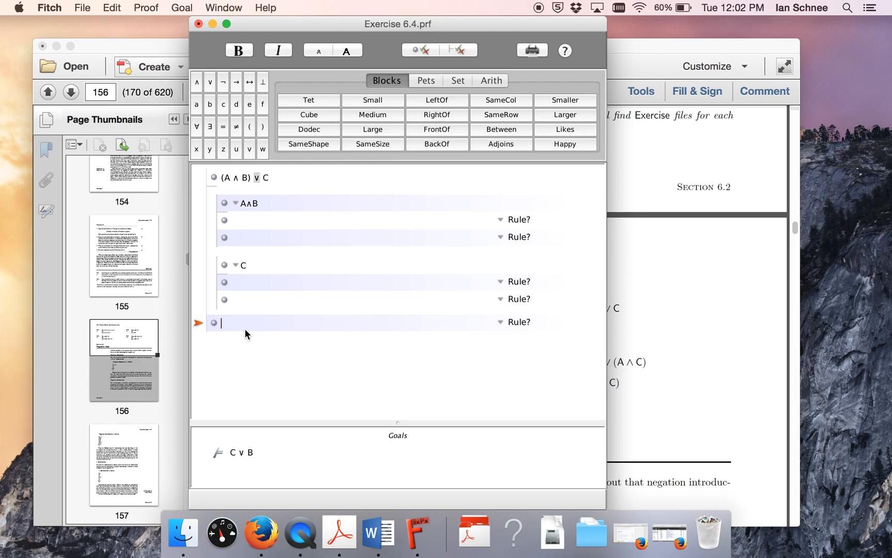
left_click(227, 322)
type("C")
type("|")
type("B")
left_click(499, 324)
mouse_move(521, 329)
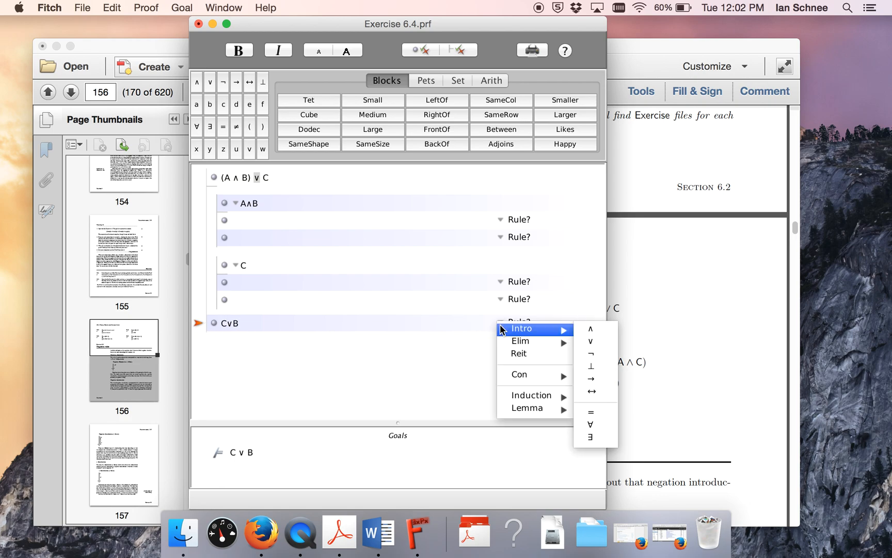
Set the final C∨B to ∨ Elim citing (A ∧ B) ∨ C, the A∧B subproof and the C subproof.
left_click(590, 354)
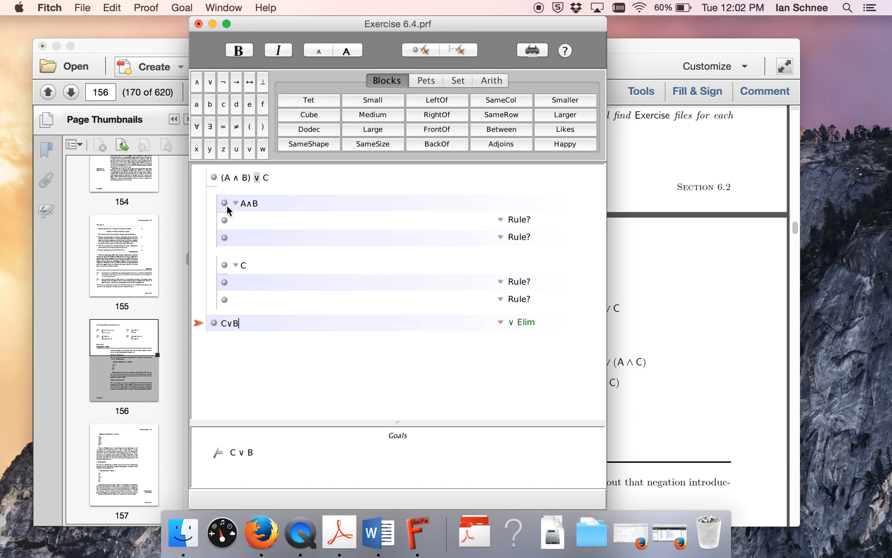
left_click(230, 180)
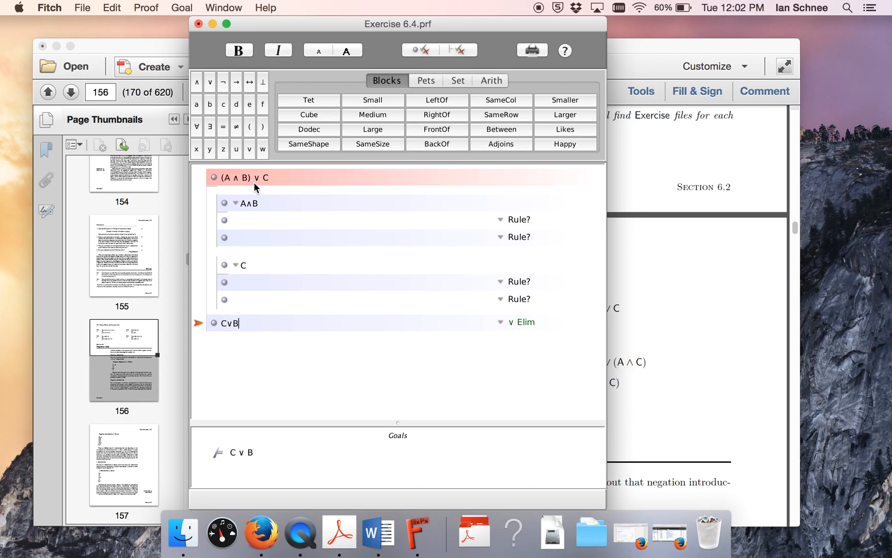
left_click(252, 205)
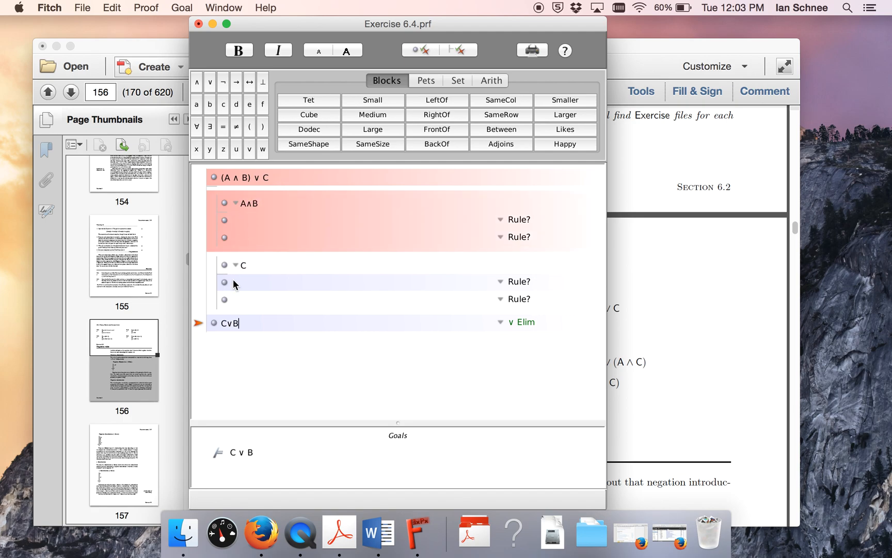
left_click(240, 265)
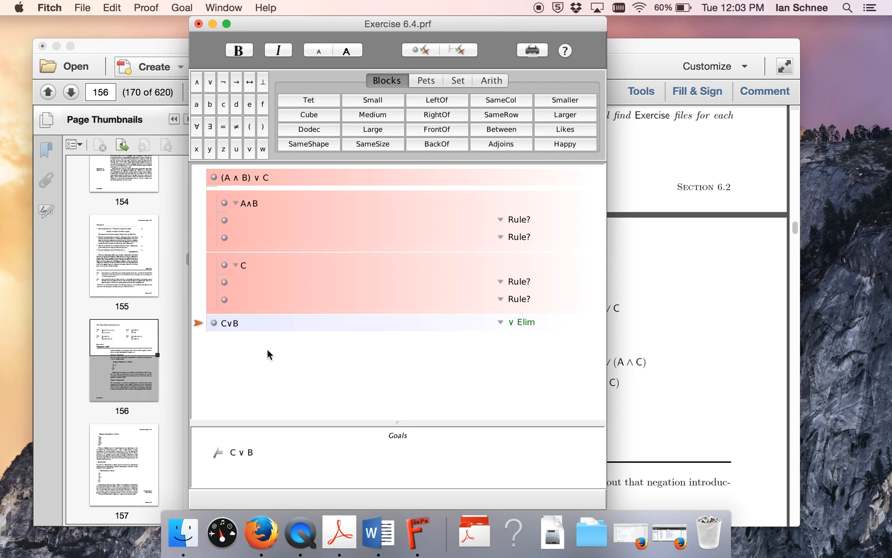
Enter C∨B on the C case's last step and justify it by ∨ Intro citing C.
left_click(234, 300)
left_click(236, 298)
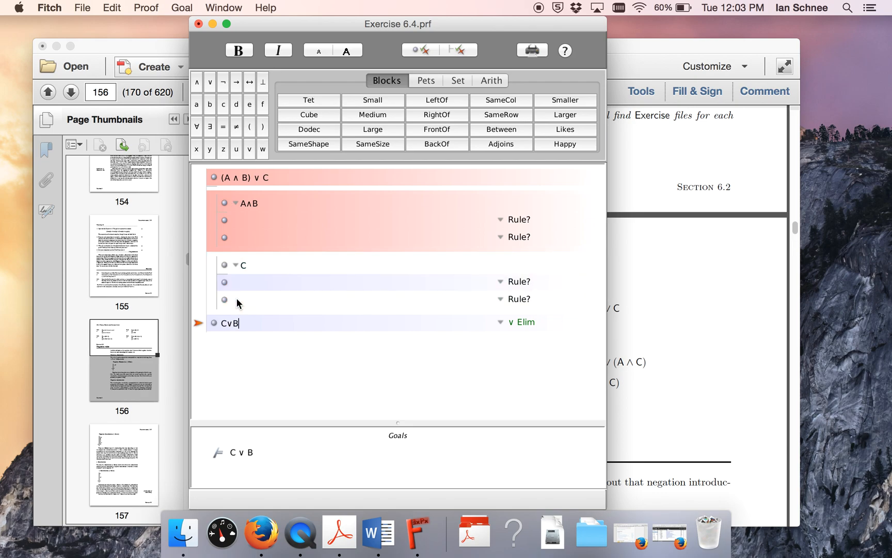
left_click(236, 298)
left_click(213, 304)
type("C∨")
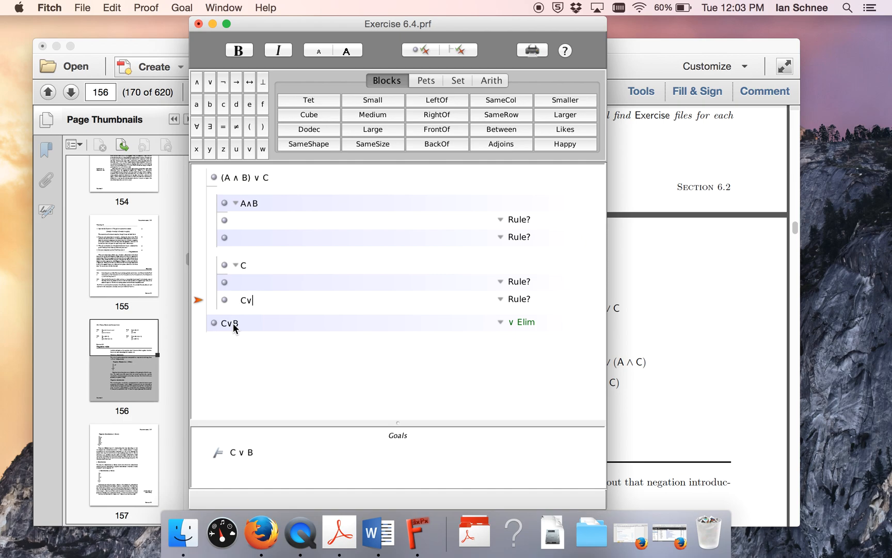
type("B")
left_click(500, 300)
mouse_move(533, 301)
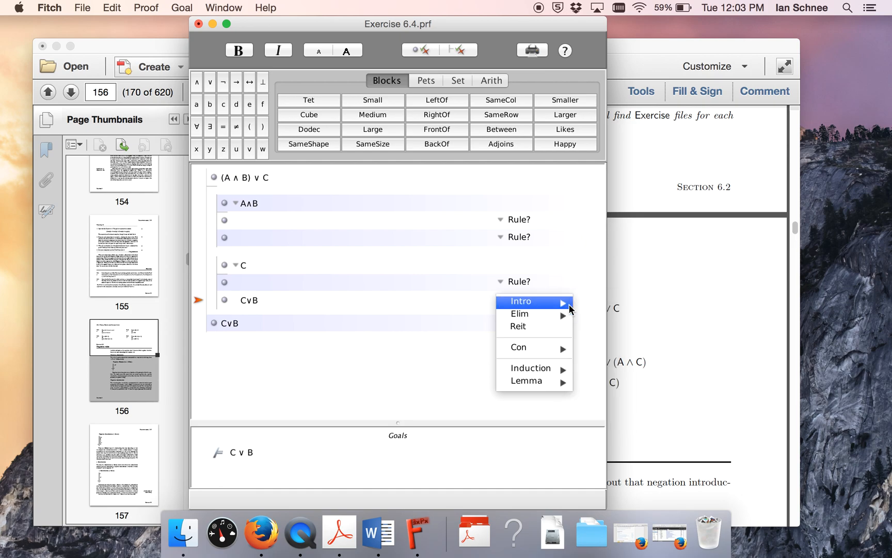
left_click(586, 313)
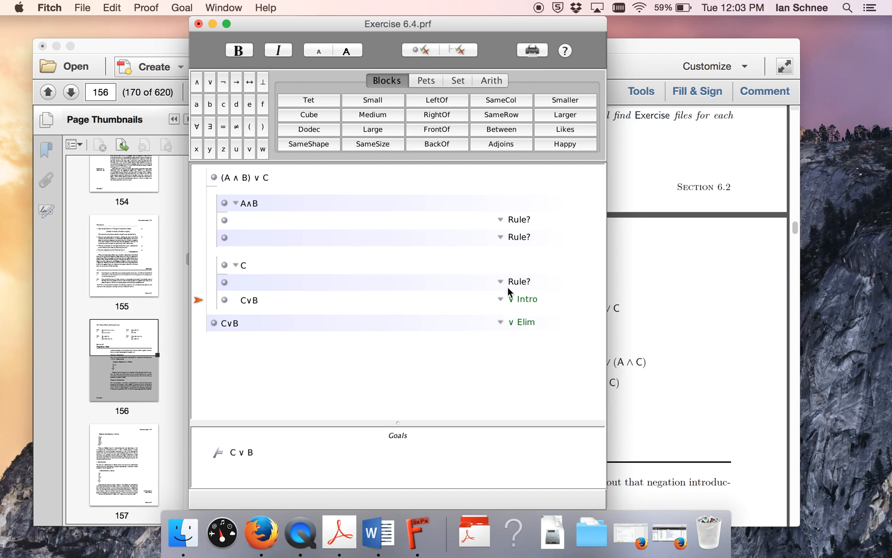
left_click(245, 262)
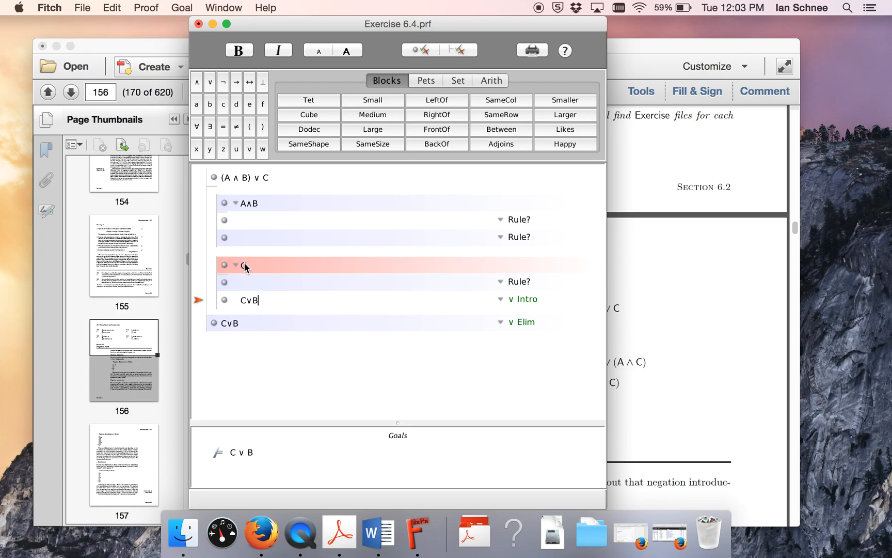
Delete the blank step in the C case and verify the proof, leaving the A∧B case's blank steps selected.
left_click(200, 281)
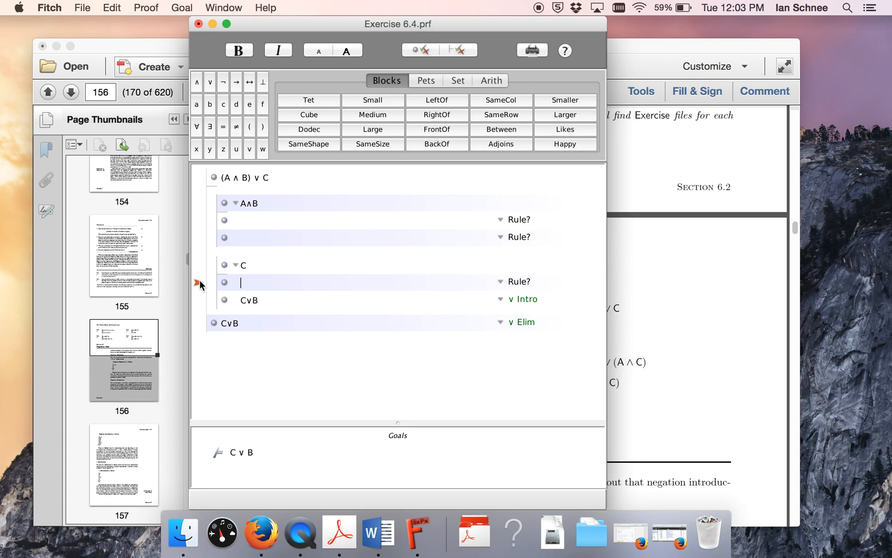
key("super+d")
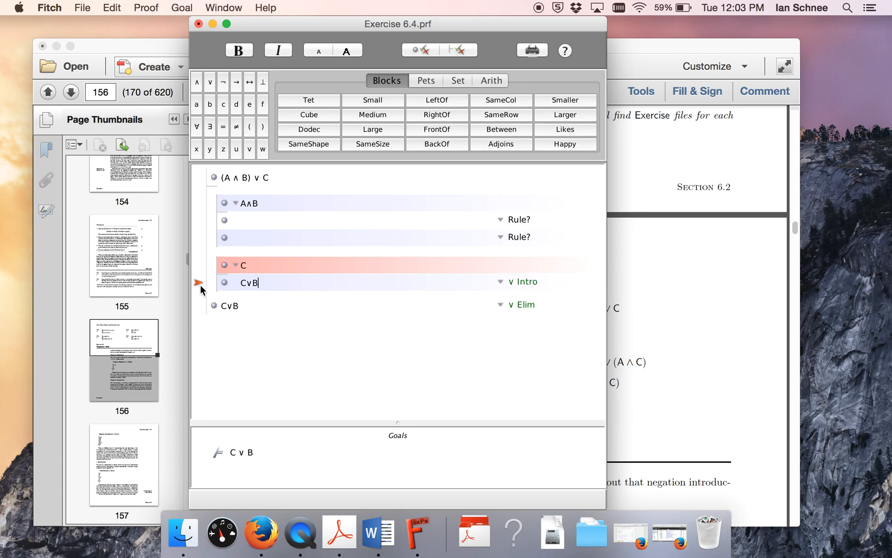
left_click(457, 50)
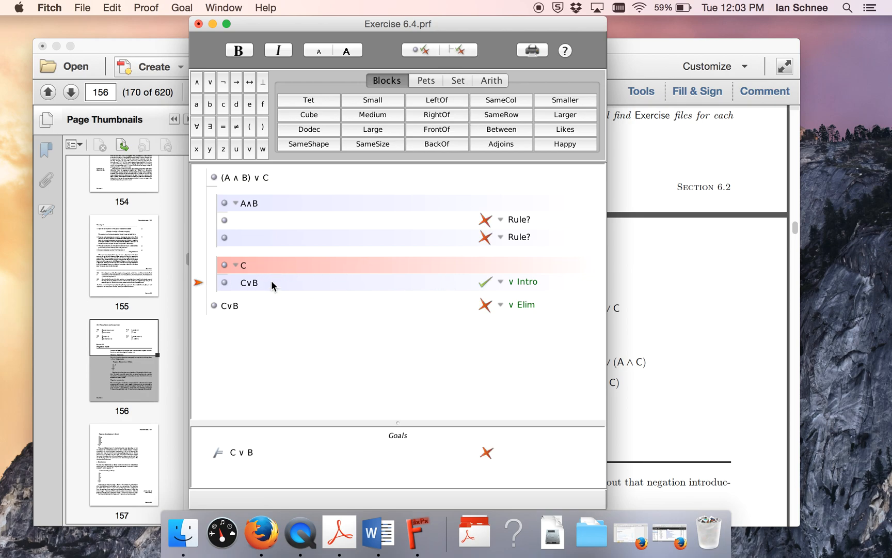
left_click(200, 237)
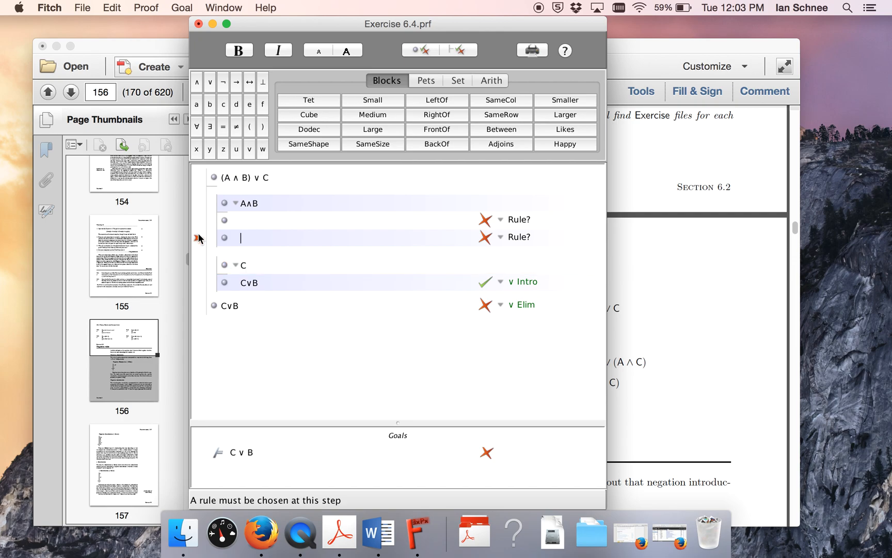
left_click_drag(199, 238, 199, 221)
Enter B and C∨B in the A∧B case and justify C∨B by ∨ Intro citing B.
left_click(246, 201)
left_click(247, 203)
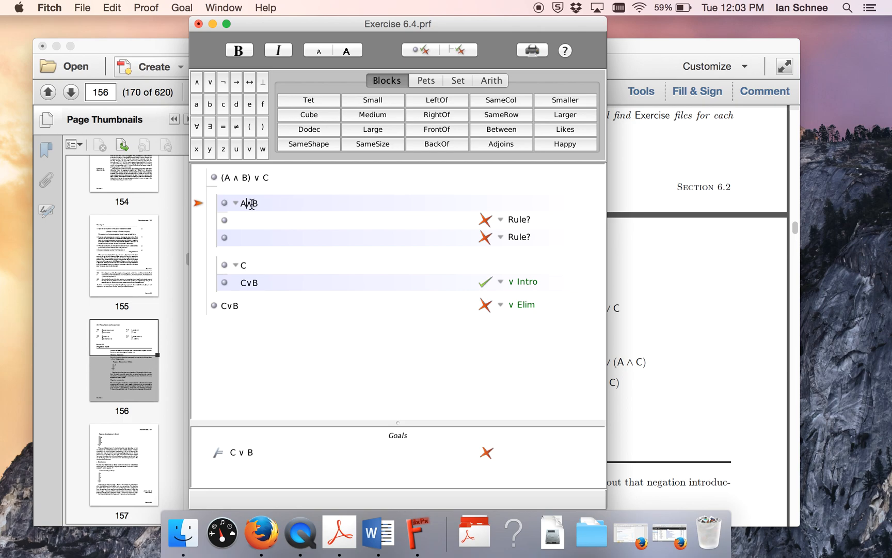
double_click(249, 203)
left_click(230, 220)
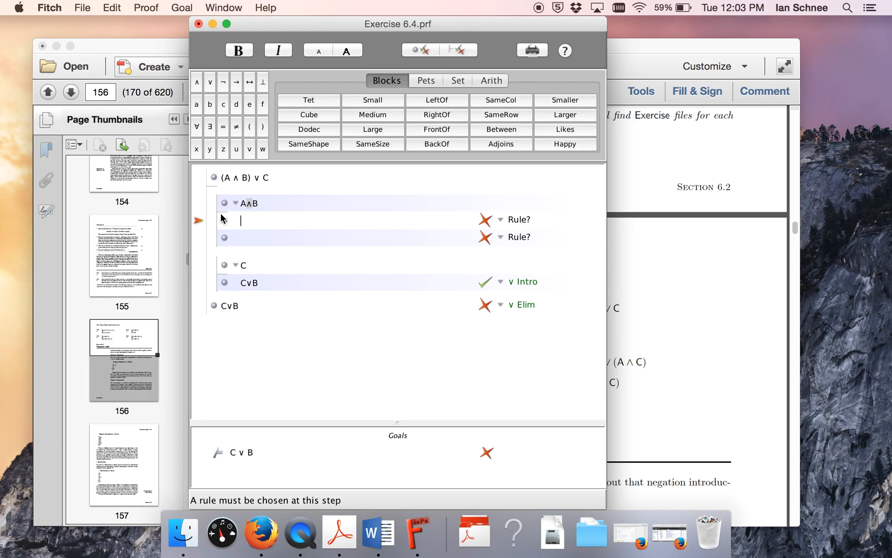
type("B")
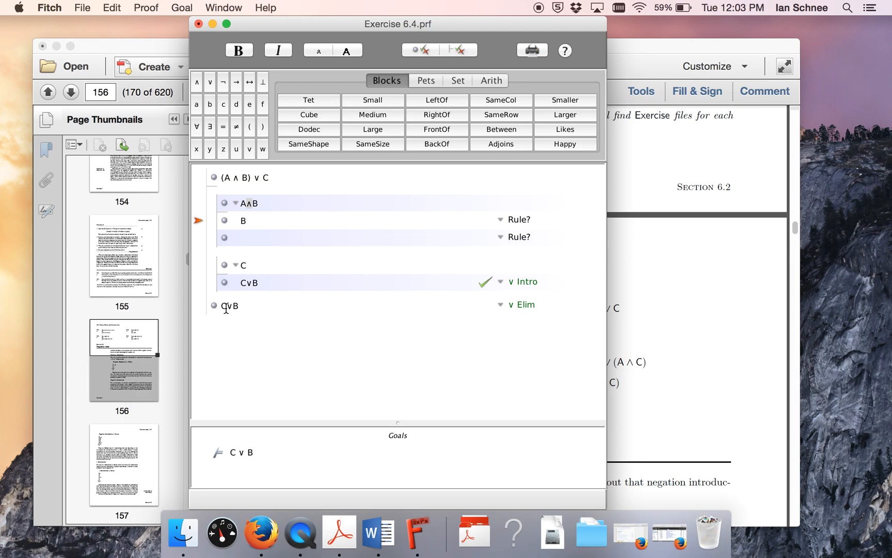
left_click(197, 239)
type("C∨B")
left_click(501, 237)
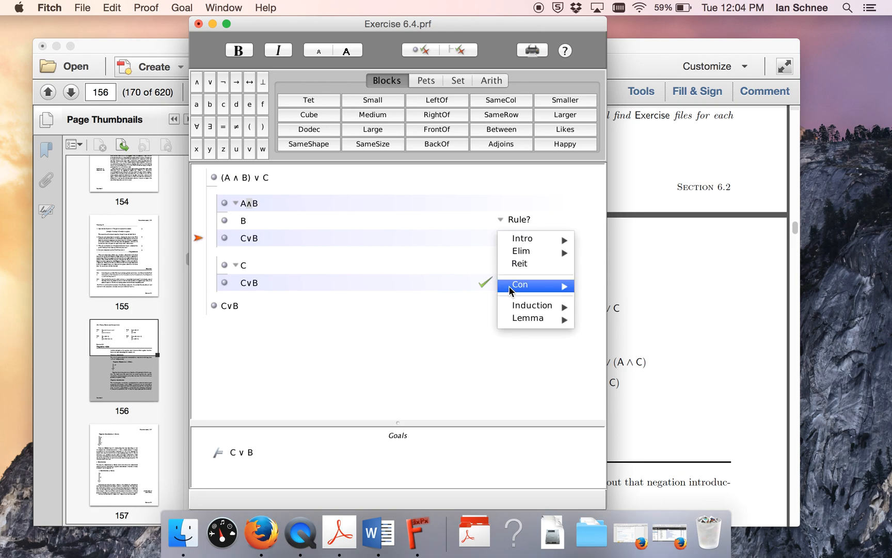
mouse_move(522, 238)
left_click(593, 242)
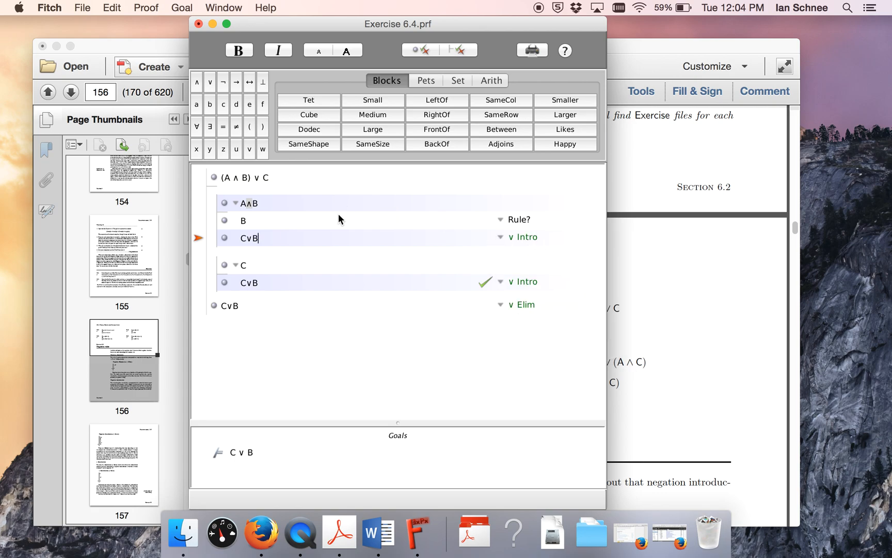
left_click(243, 223)
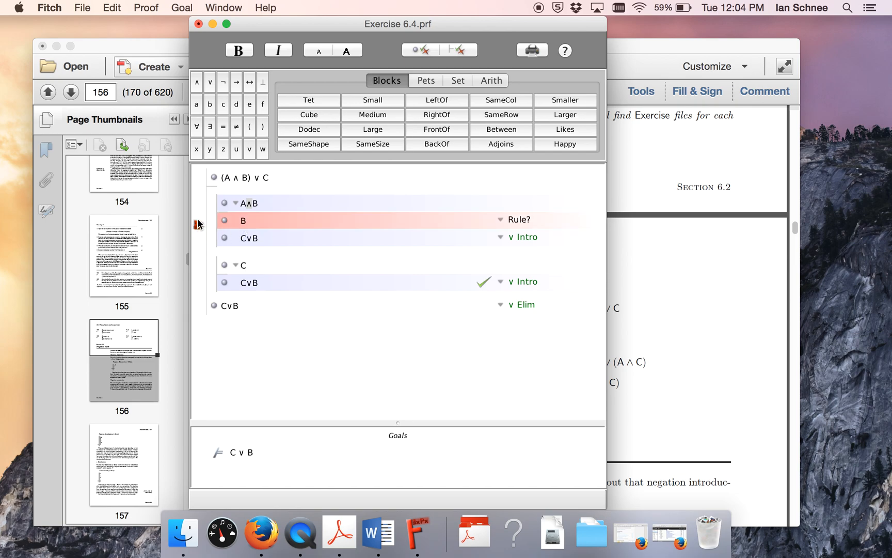
Justify step B by ∧ Elim citing the assumption A∧B.
left_click(197, 219)
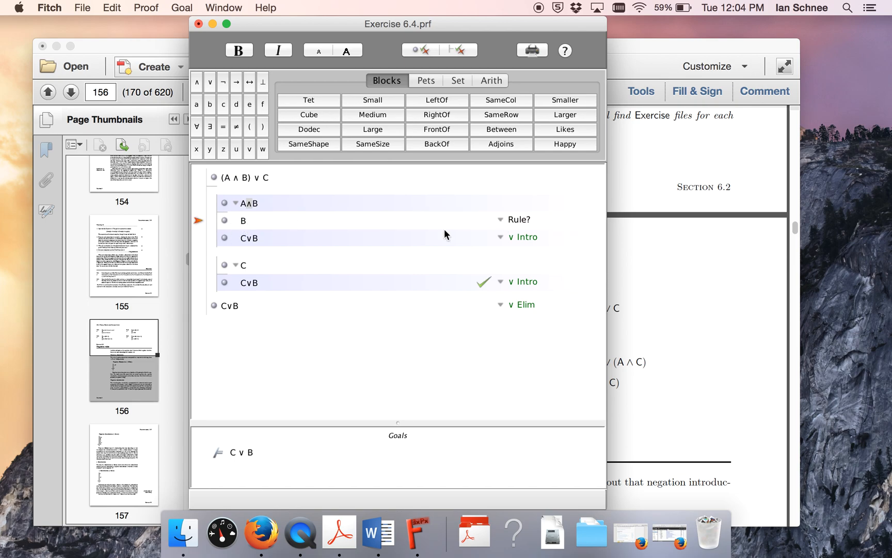
left_click(248, 205)
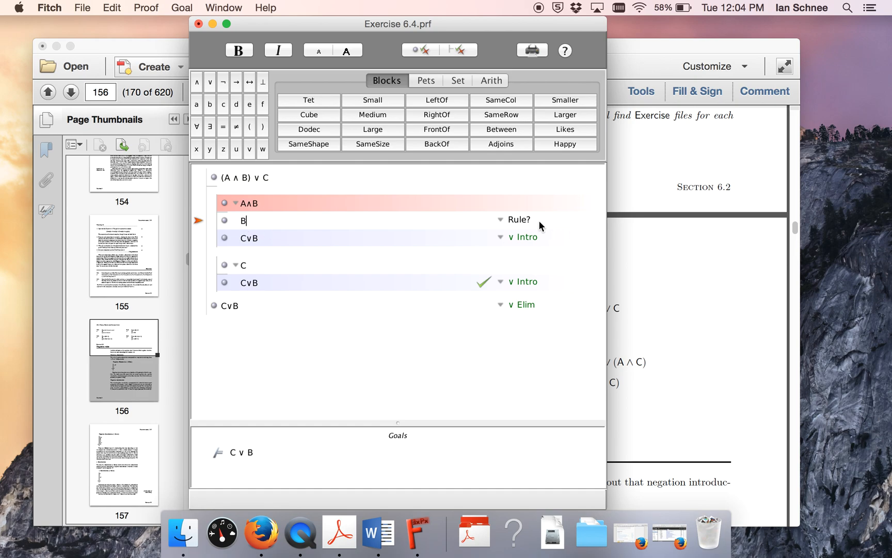
left_click(500, 223)
mouse_move(529, 235)
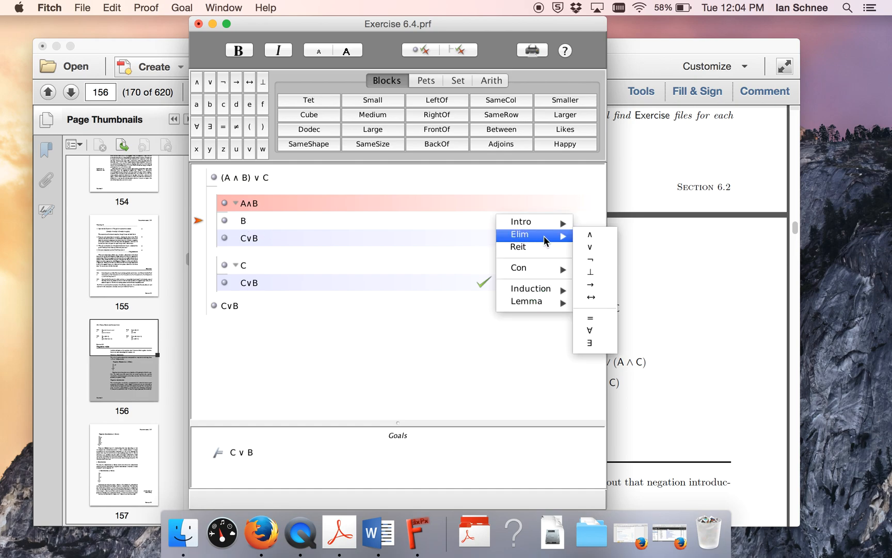
left_click(589, 235)
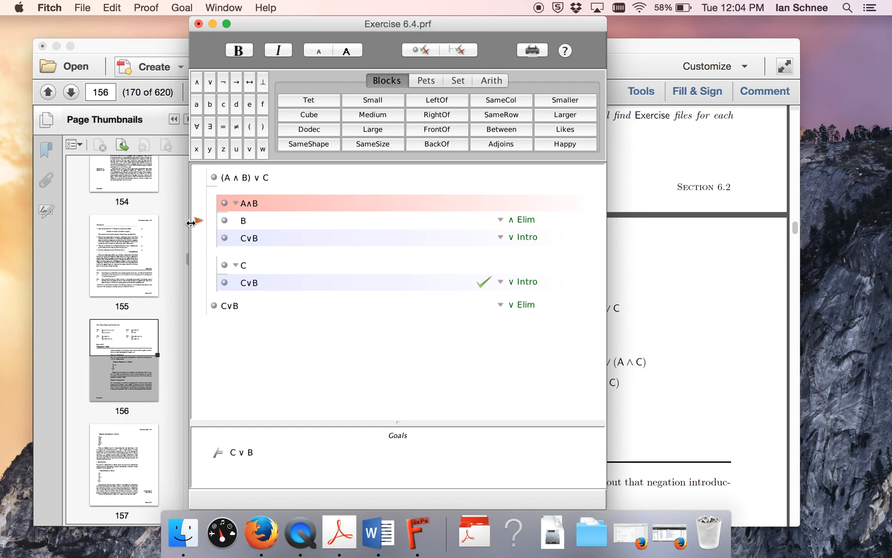
Review both cases' C∨B citations and select the final C∨B step with its ∨ Elim support.
left_click(244, 283)
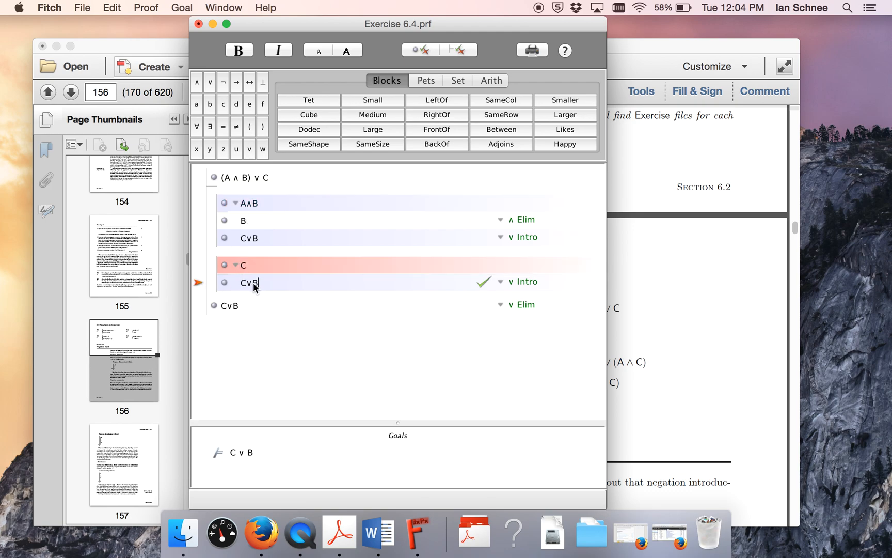
left_click(198, 238)
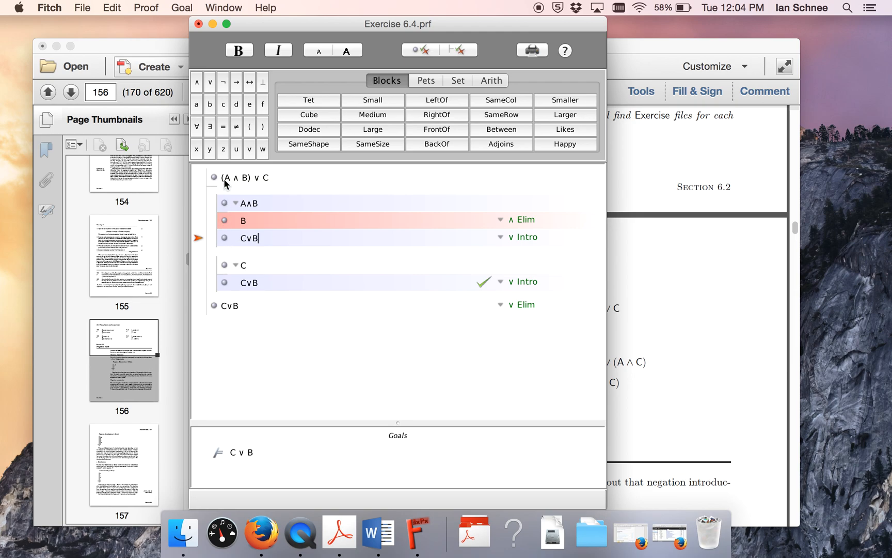
left_click(214, 305)
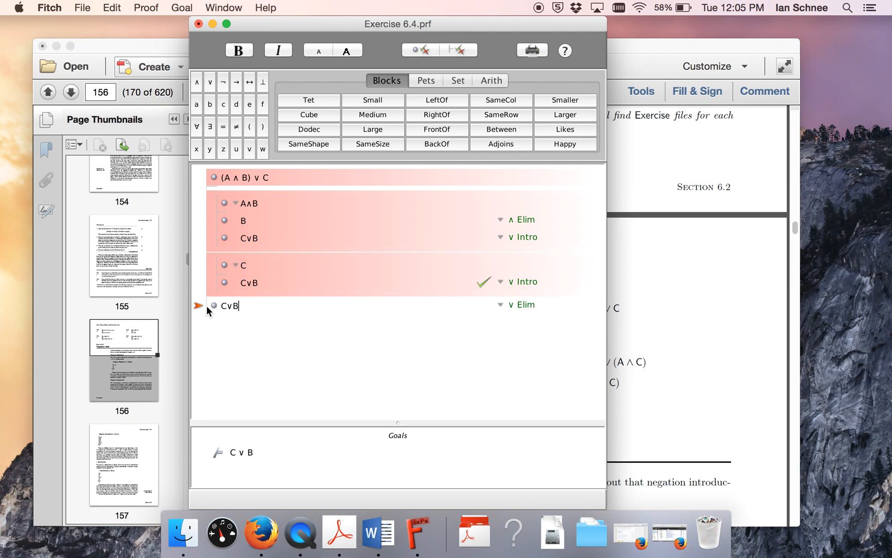
Verify the whole proof so every step and the goal C∨B check out.
left_click(462, 50)
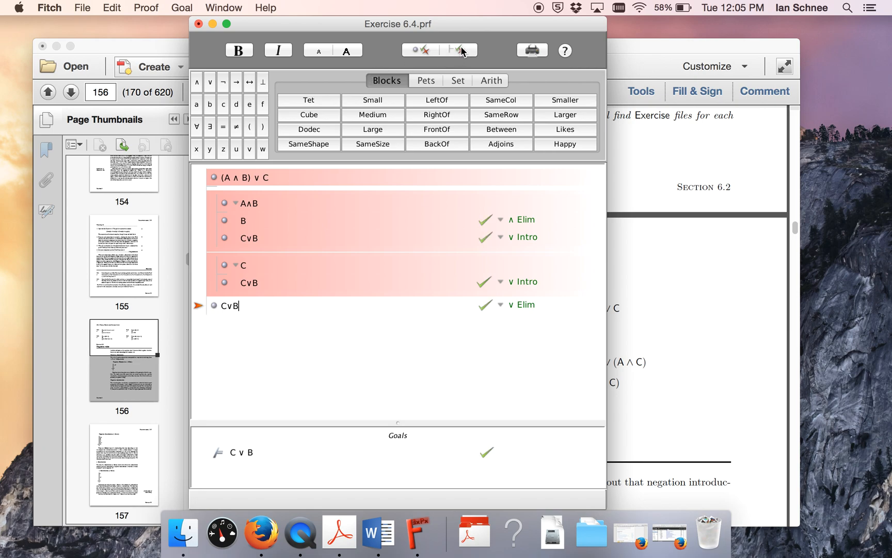